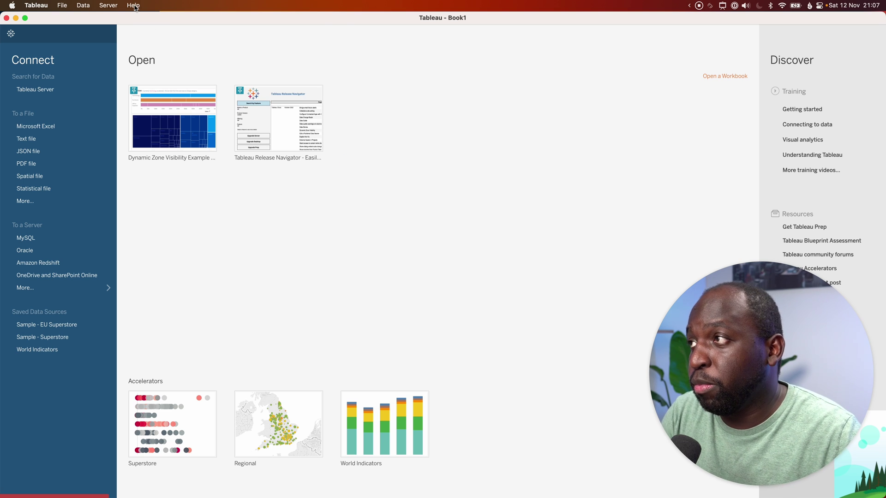
# Start a performance recording from the Help menu's performance options
pyautogui.click(134, 6)
pyautogui.moveTo(179, 98)
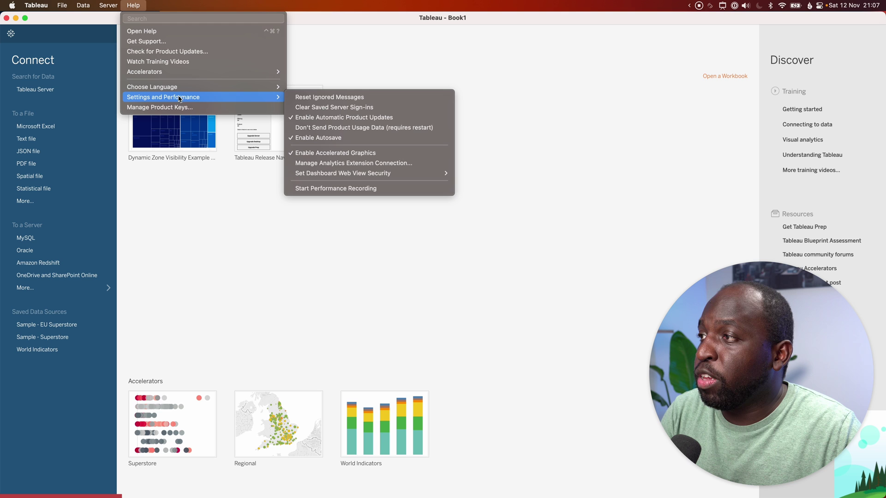
pyautogui.click(346, 189)
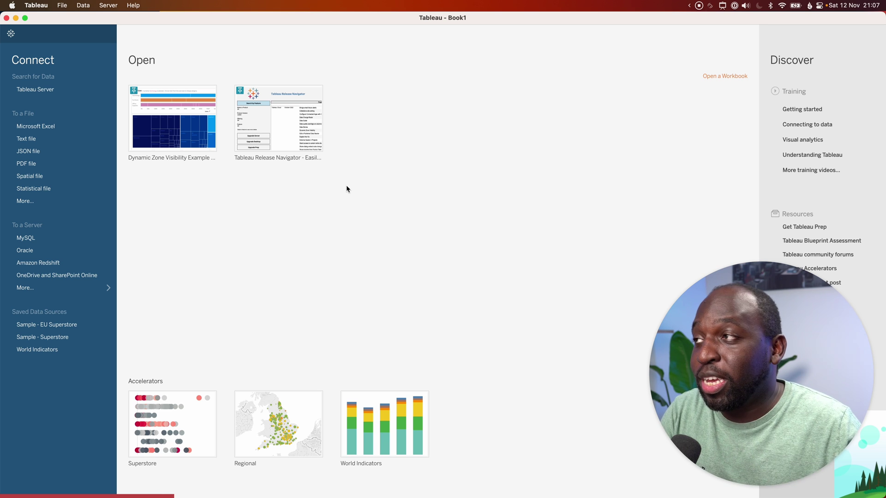
# Stop that performance recording again
pyautogui.click(133, 6)
pyautogui.moveTo(206, 101)
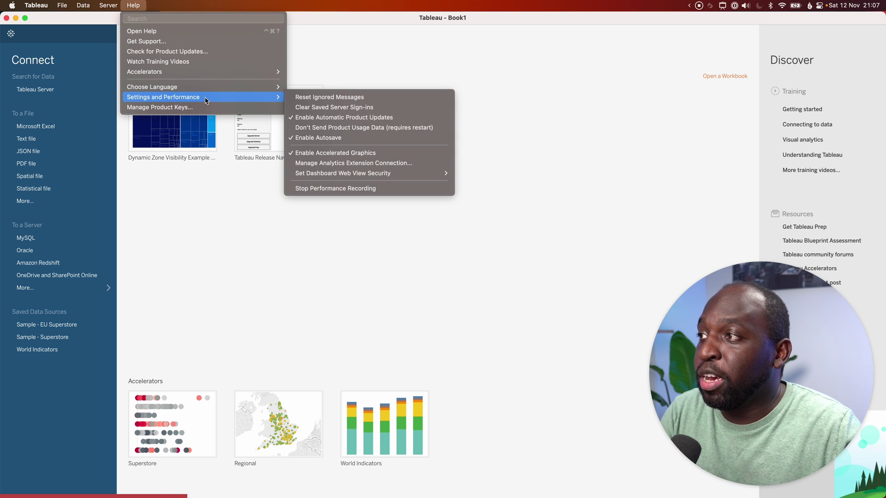
pyautogui.click(394, 189)
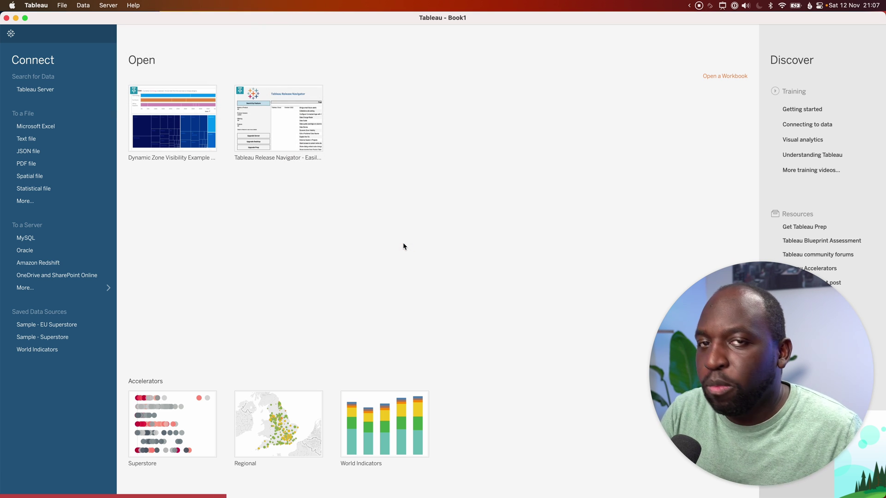
# Open Dynamic Zone Visibility Example and cycle Furniture, Office Supplies, then back to Technology
pyautogui.click(172, 131)
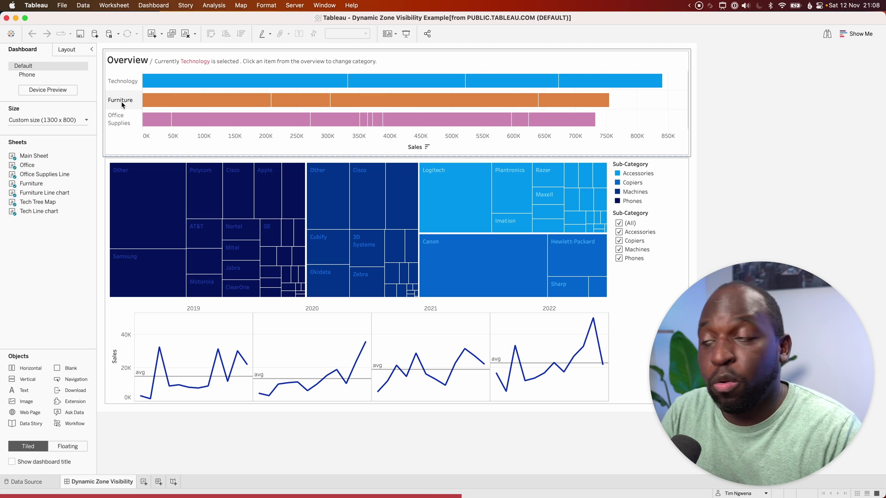
pyautogui.click(122, 105)
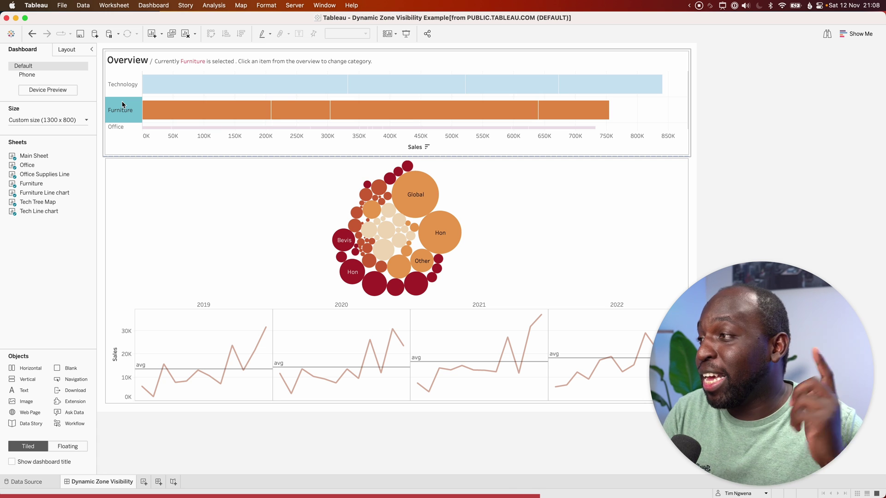
pyautogui.click(118, 129)
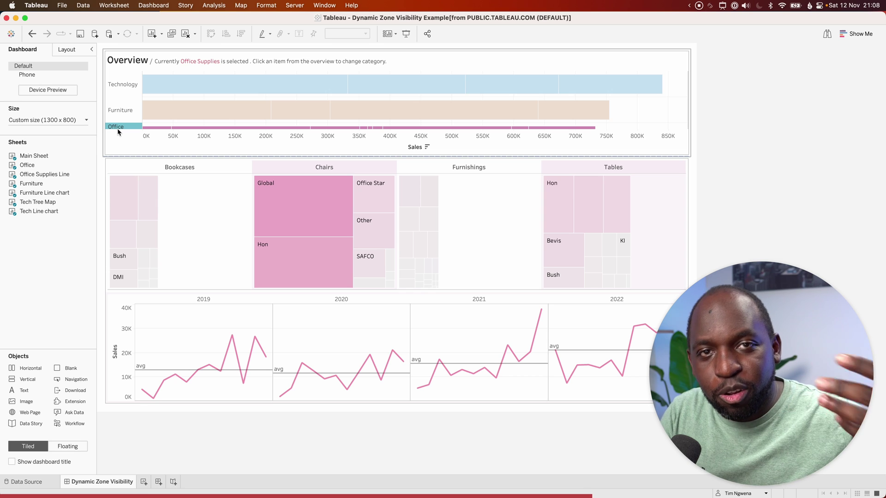
pyautogui.click(121, 89)
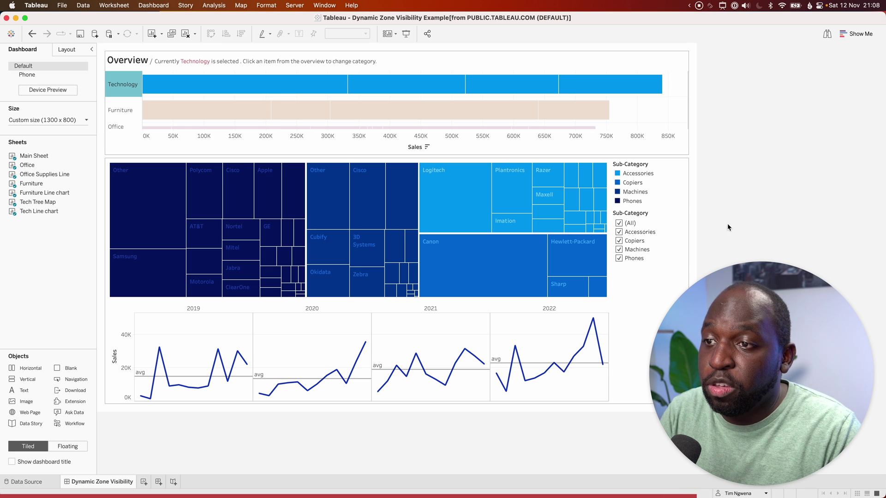
# Uncheck Accessories and Machines so the Sub-Category filter keeps only Copiers and Phones
pyautogui.click(619, 232)
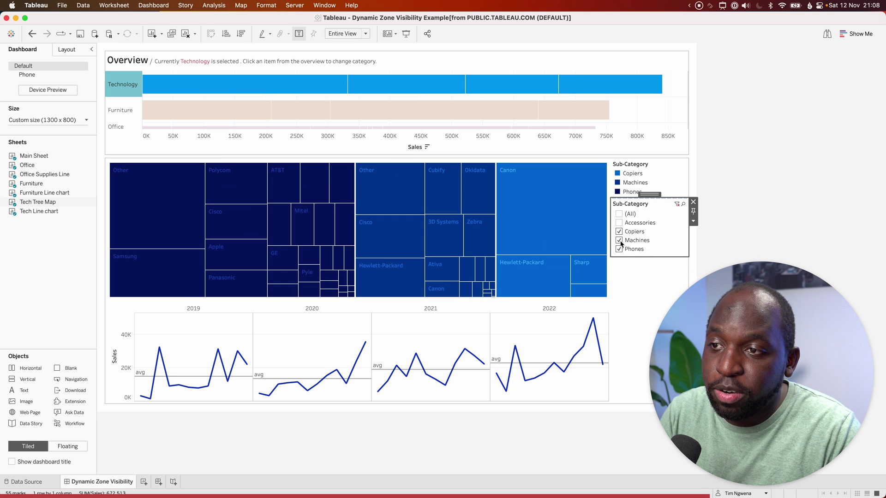
pyautogui.click(618, 240)
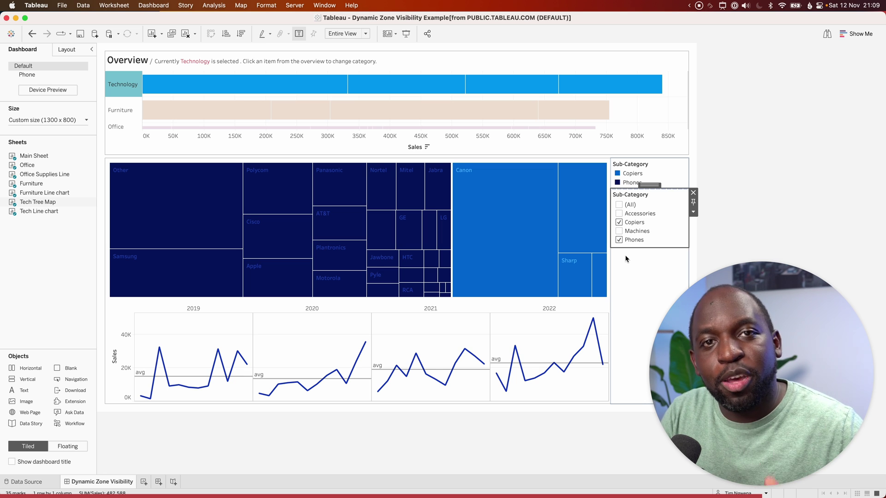
pyautogui.moveTo(601, 244)
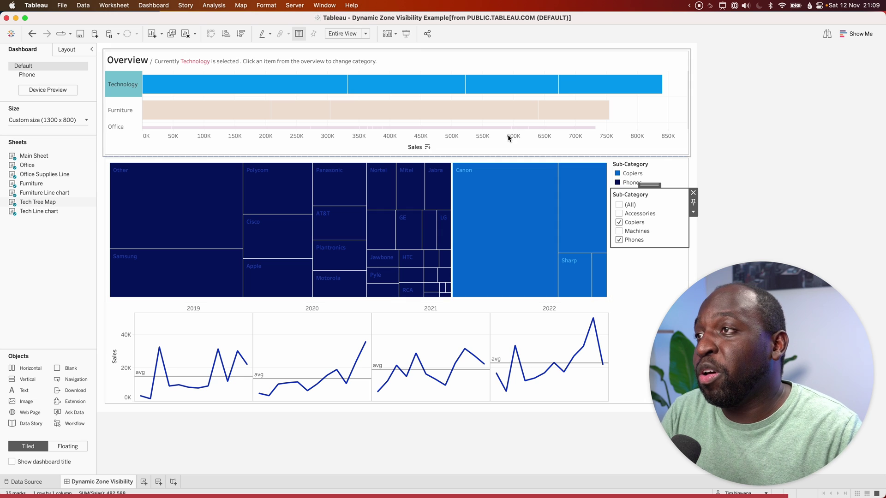
# Stop the performance recording via Help > Settings and Performance to open its results
pyautogui.click(355, 6)
pyautogui.moveTo(392, 97)
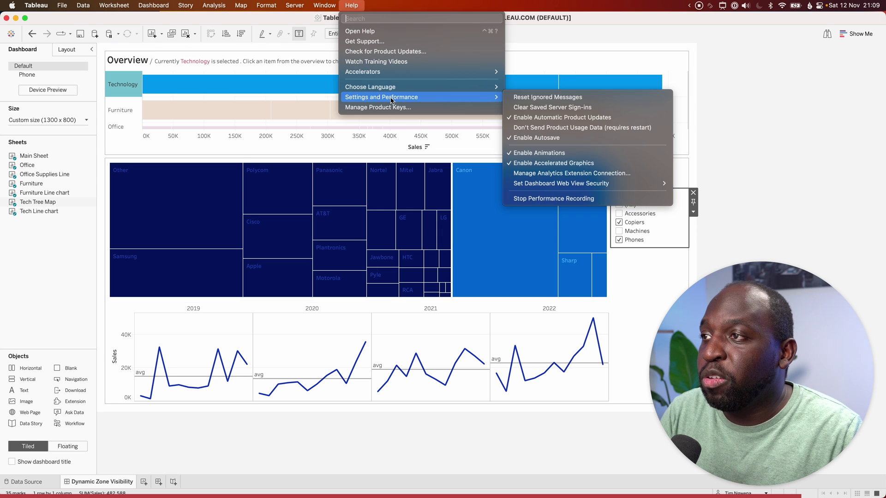
pyautogui.click(554, 199)
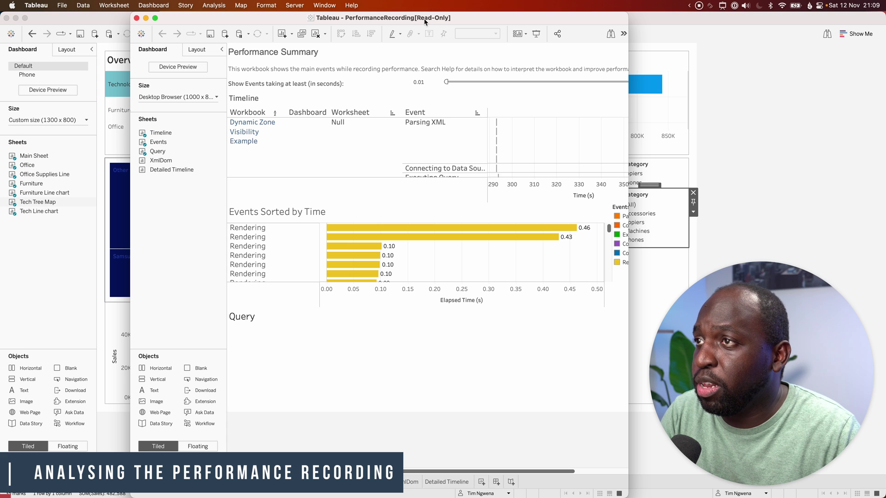
# Maximise the PerformanceRecording window to show the Performance Summary's event list
pyautogui.doubleClick(480, 18)
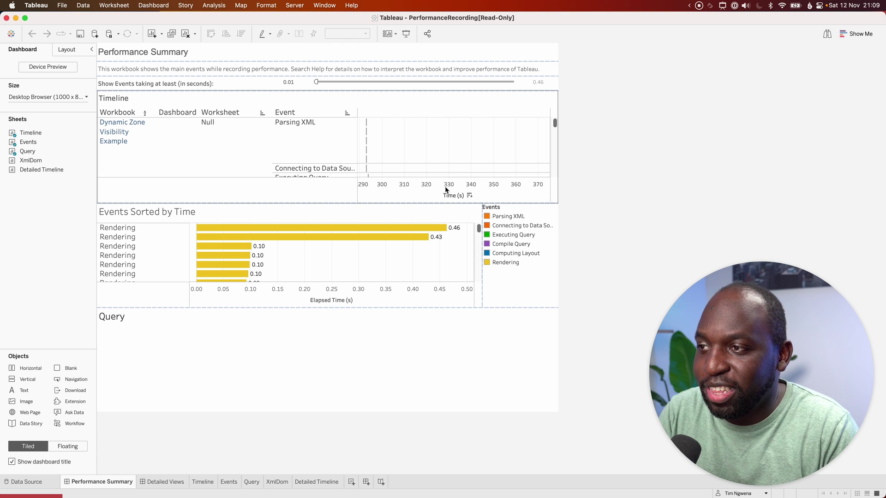
# Switch to Detailed Views and read the tooltips of the depth-1 RenderActive marks
pyautogui.click(164, 482)
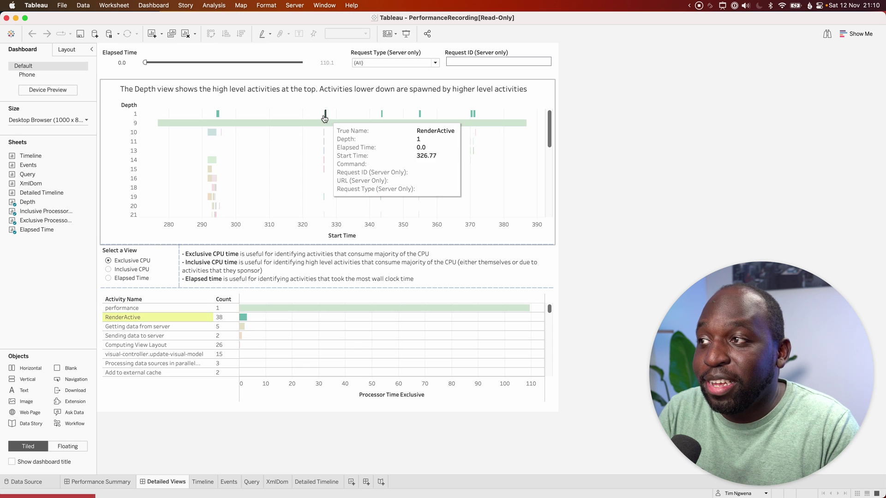
pyautogui.moveTo(288, 129)
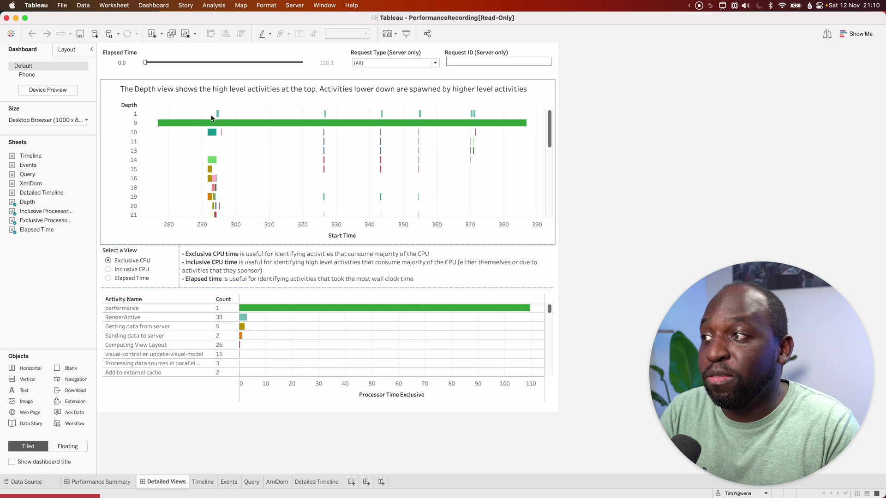
pyautogui.moveTo(325, 116)
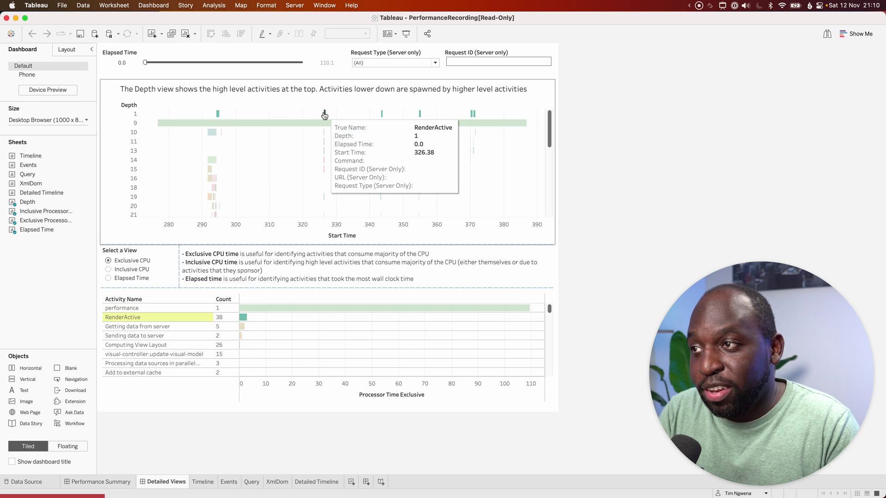
pyautogui.moveTo(420, 120)
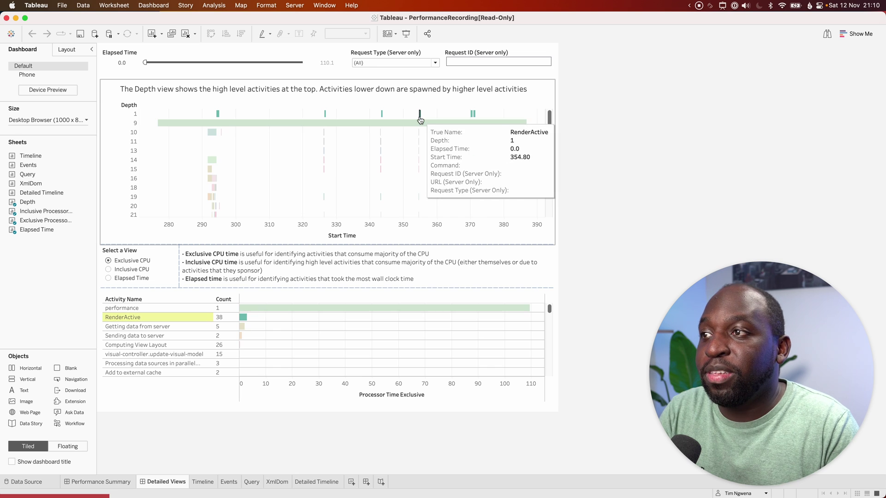
pyautogui.moveTo(476, 118)
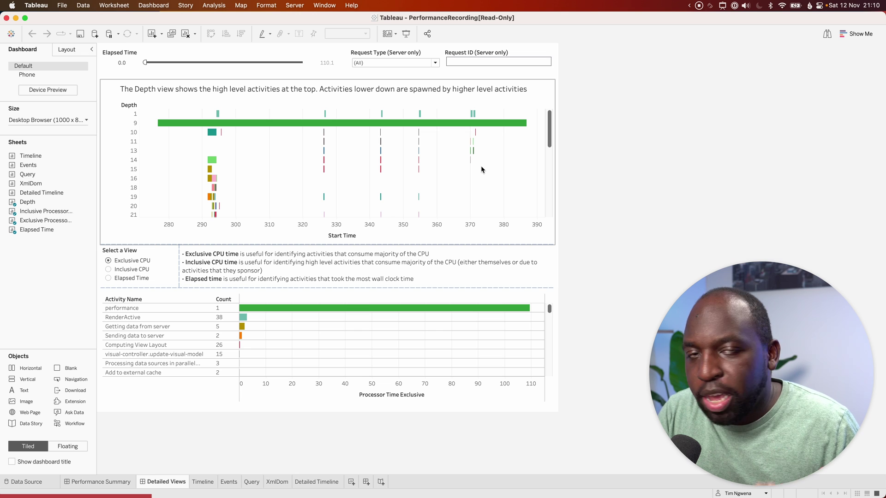
# From the Performance Summary, open the Timeline zone as its own worksheet
pyautogui.click(106, 481)
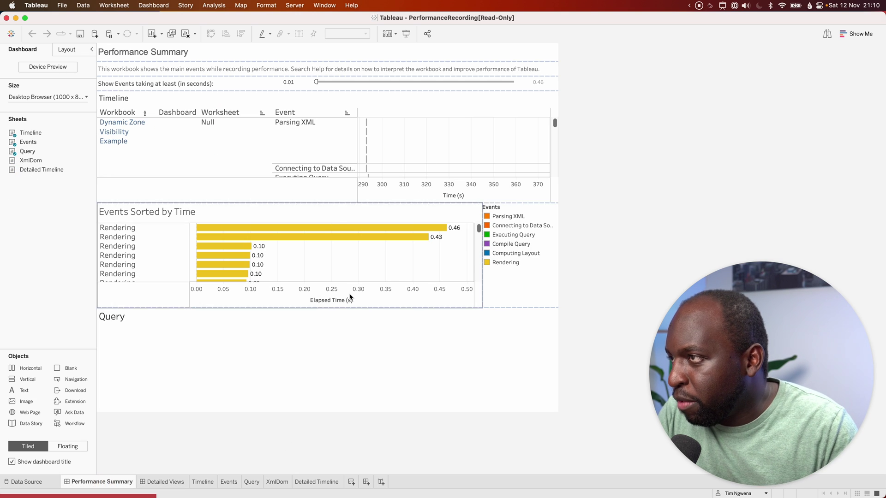
pyautogui.click(436, 143)
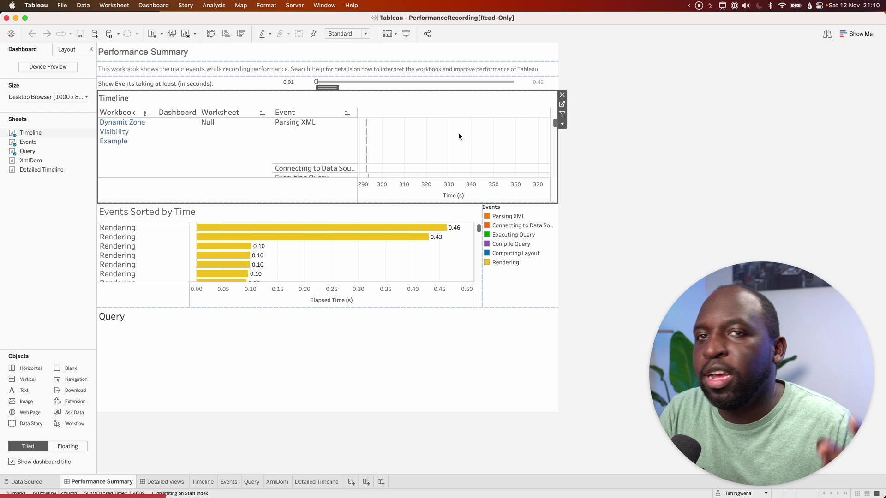
pyautogui.click(562, 104)
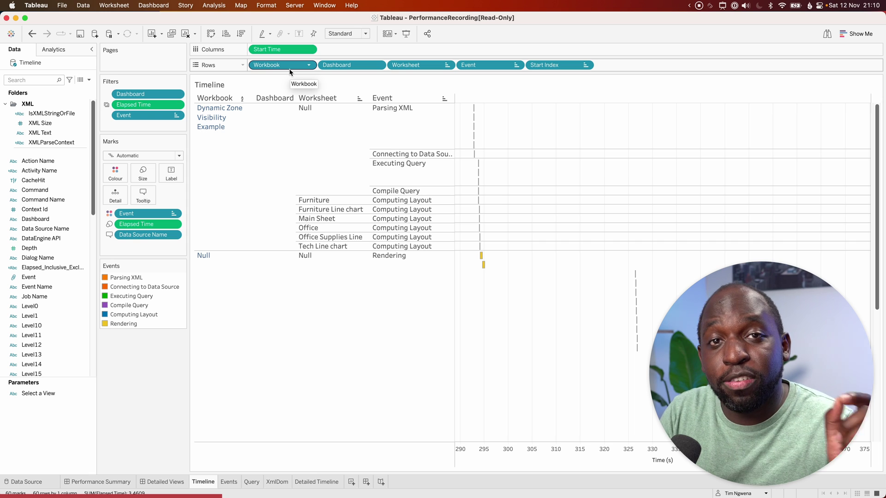
# Move Workbook, Worksheet and Dashboard from Rows to Detail and drop Event, leaving Start Index
pyautogui.moveTo(285, 66); pyautogui.dragTo(116, 194)
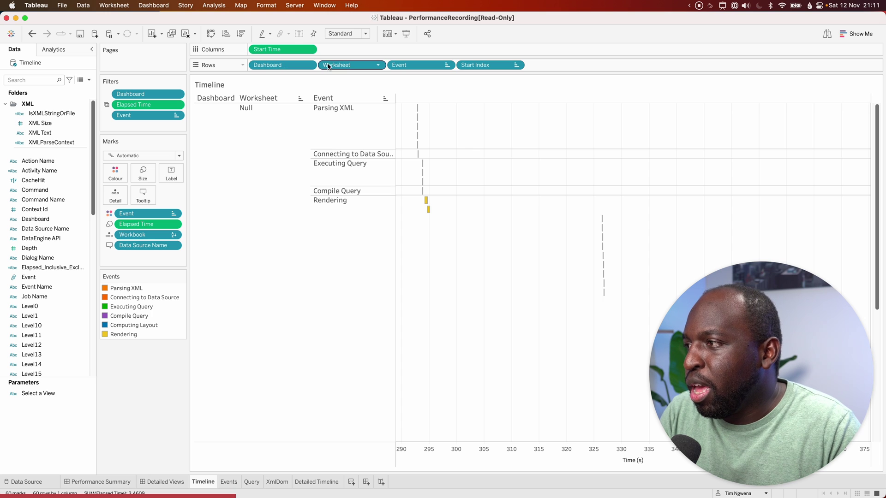
pyautogui.moveTo(331, 66); pyautogui.dragTo(119, 200)
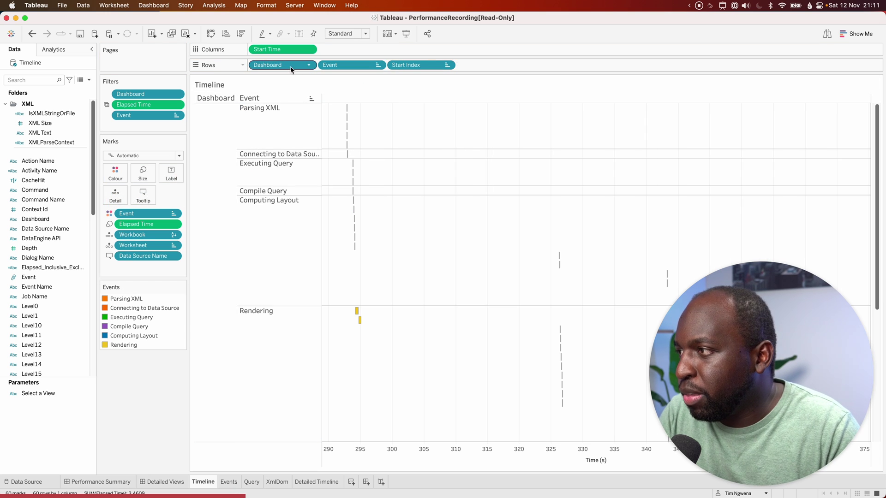
pyautogui.moveTo(290, 68); pyautogui.dragTo(156, 267)
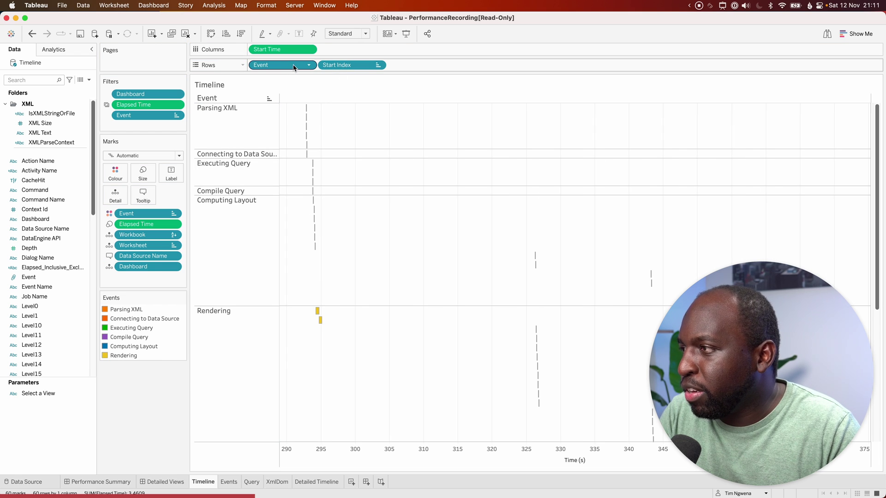
pyautogui.moveTo(293, 68); pyautogui.dragTo(154, 414)
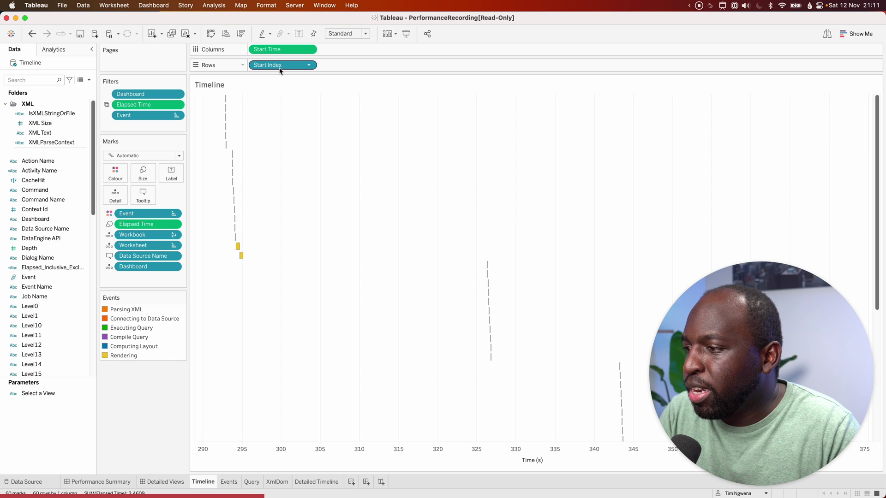
pyautogui.moveTo(279, 71)
pyautogui.mouseDown()
pyautogui.moveTo(233, 93)
pyautogui.moveTo(281, 70)
pyautogui.mouseUp()
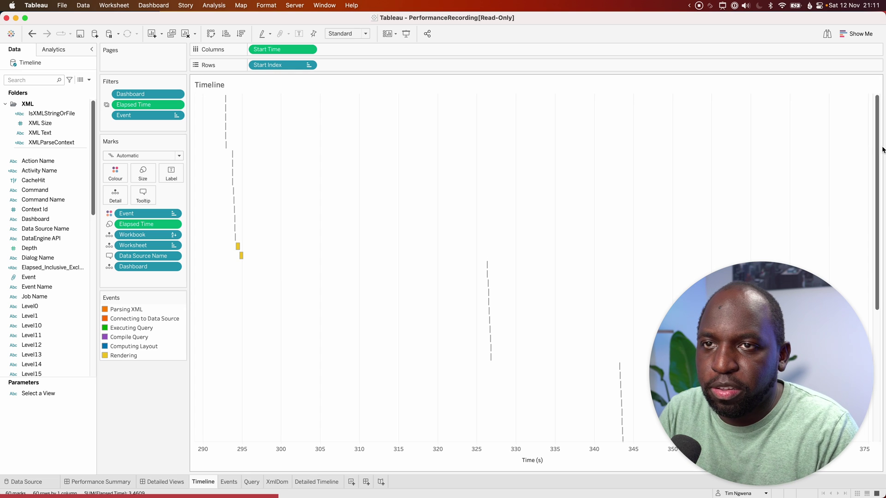
# Read the early Timeline events' tooltips, then scroll down to events around 370 s
pyautogui.moveTo(880, 130); pyautogui.dragTo(875, 84)
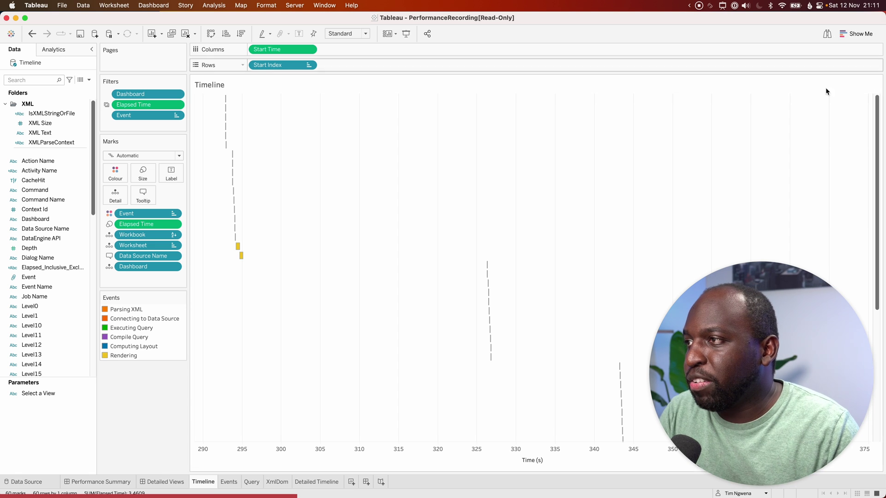
pyautogui.moveTo(226, 100)
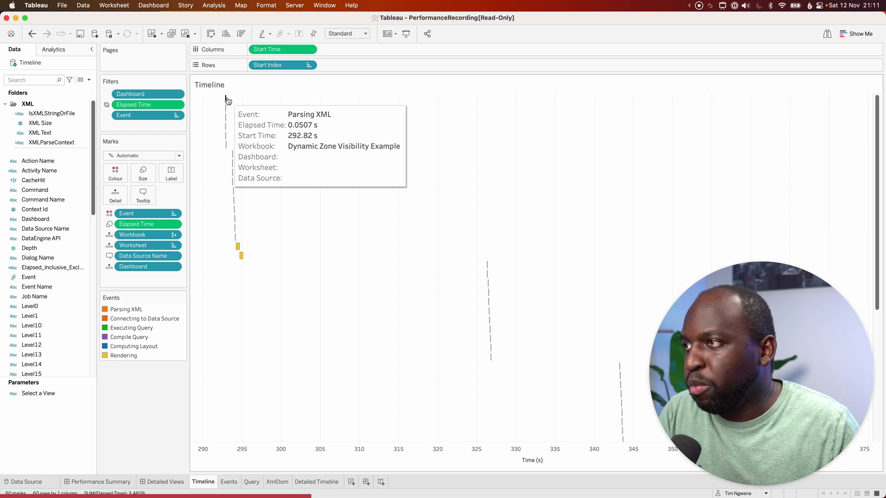
pyautogui.moveTo(230, 121)
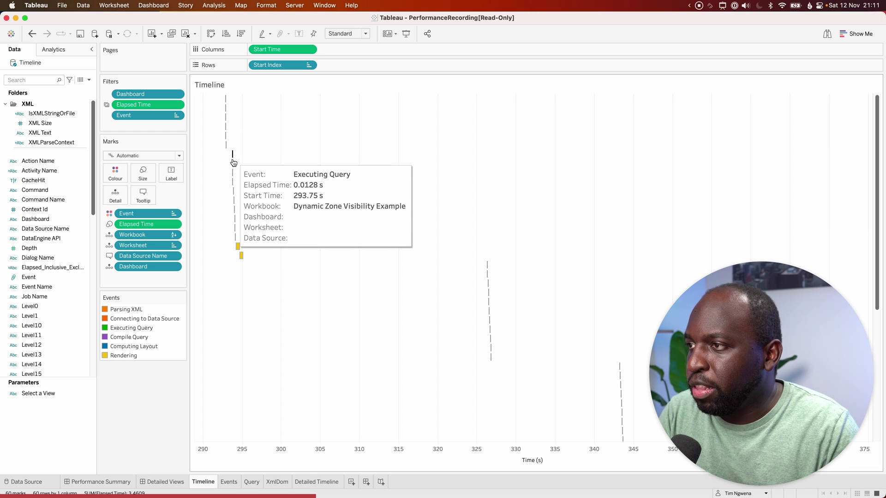
pyautogui.moveTo(233, 198)
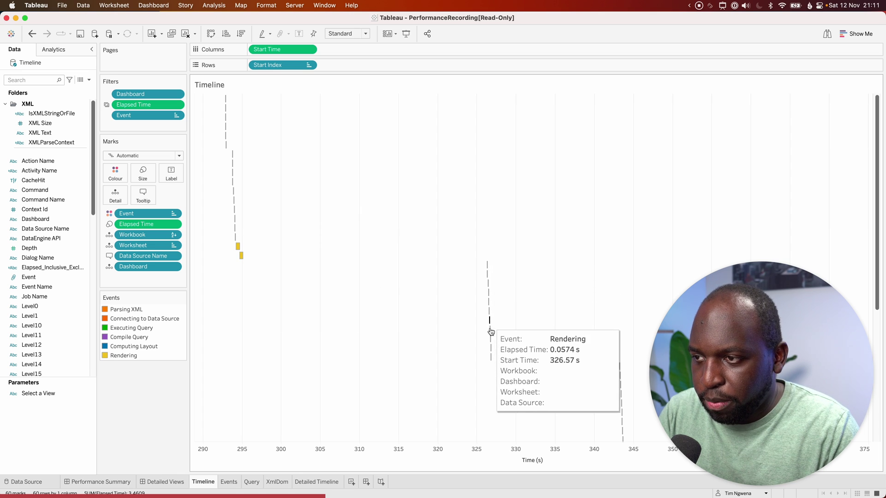
pyautogui.moveTo(775, 313); pyautogui.dragTo(197, 348)
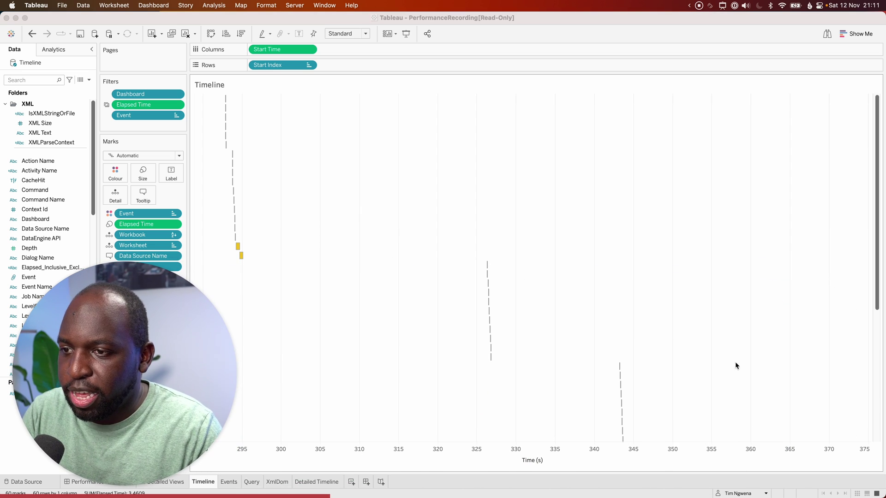
pyautogui.moveTo(878, 155); pyautogui.dragTo(882, 300)
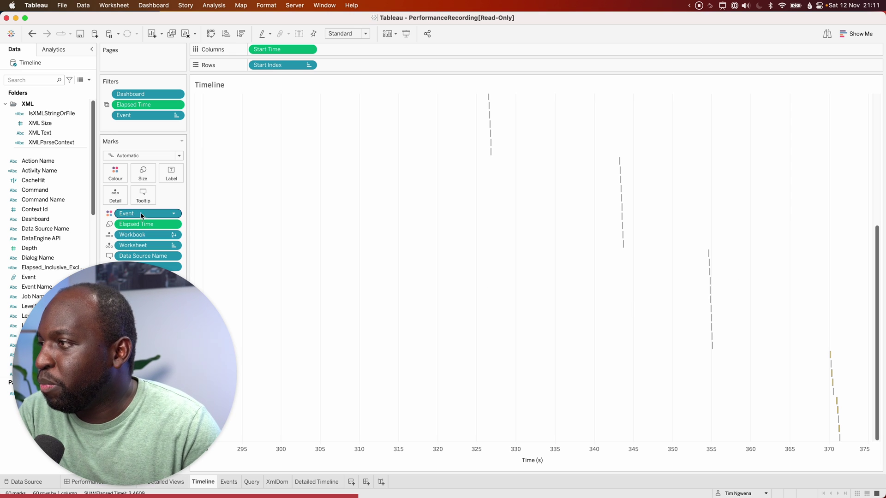
# Put Event back on Rows so bars read Parsing XML, Computing Layout, Rendering
pyautogui.moveTo(109, 302); pyautogui.dragTo(112, 313)
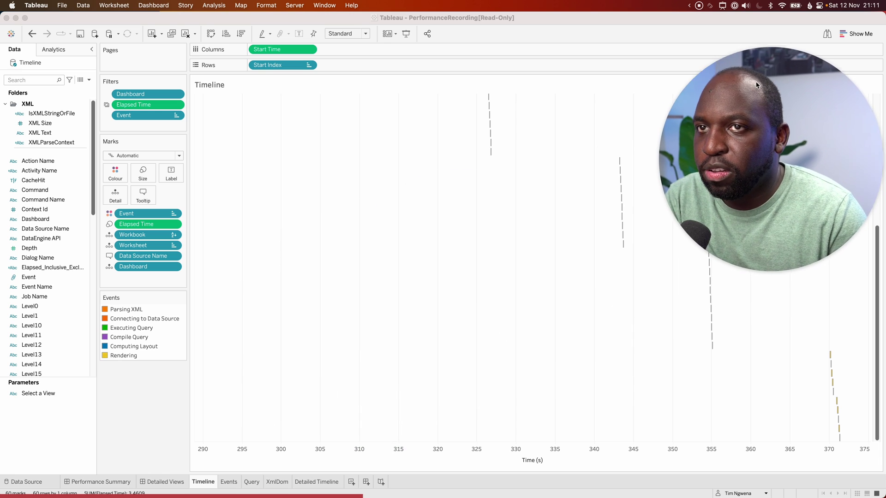
pyautogui.click(168, 430)
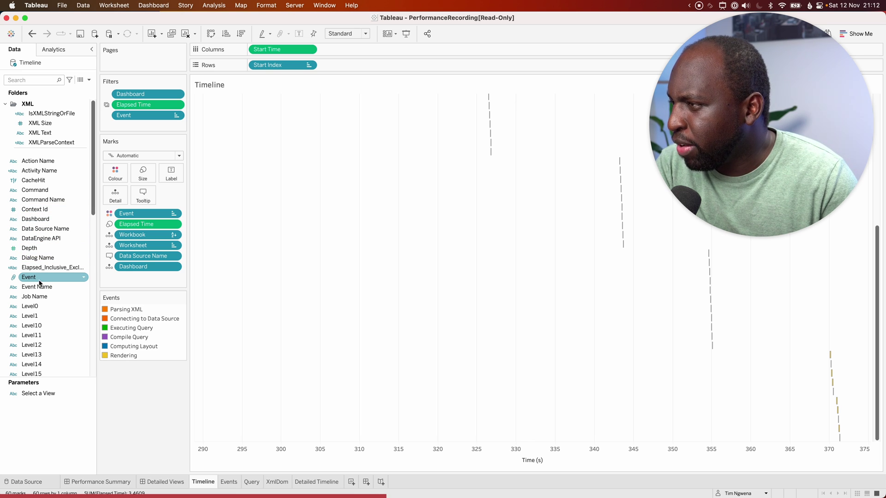
pyautogui.moveTo(37, 281); pyautogui.dragTo(350, 65)
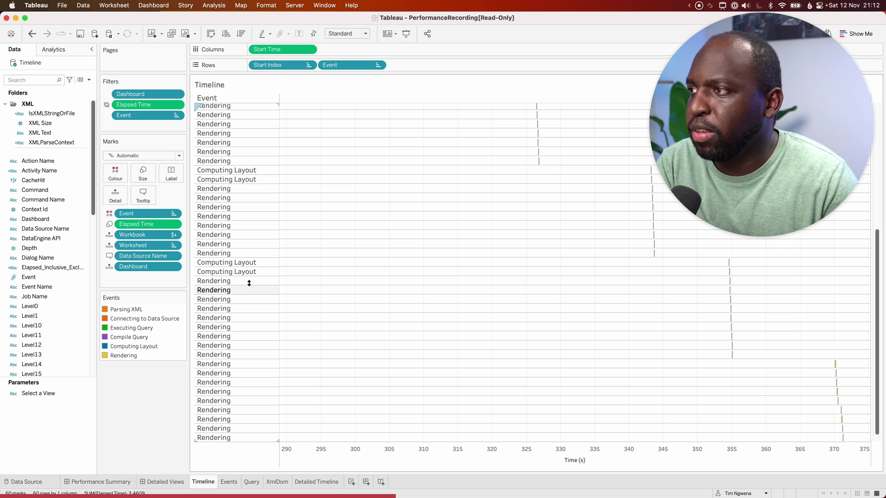
pyautogui.scroll(10, 310, 296)
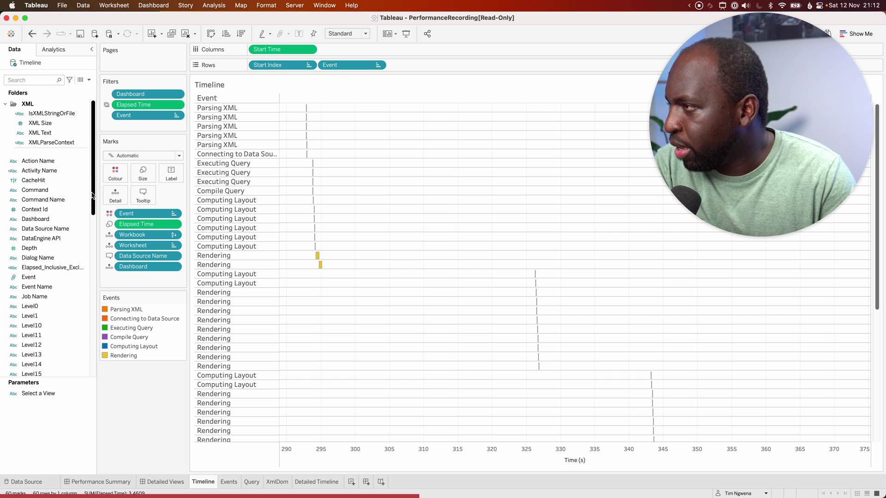
# Add Worksheet to Rows after Event, naming sheets like Main Sheet and Furniture
pyautogui.scroll(-10, 51, 253)
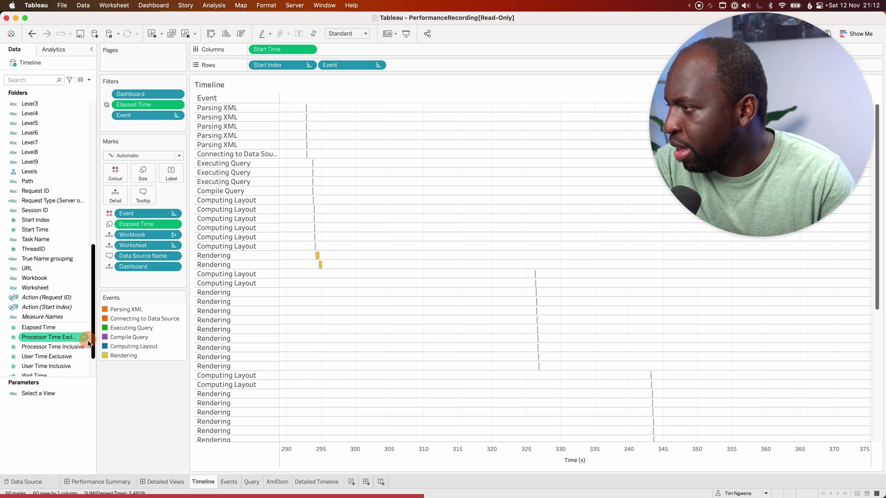
pyautogui.moveTo(35, 278); pyautogui.dragTo(417, 65)
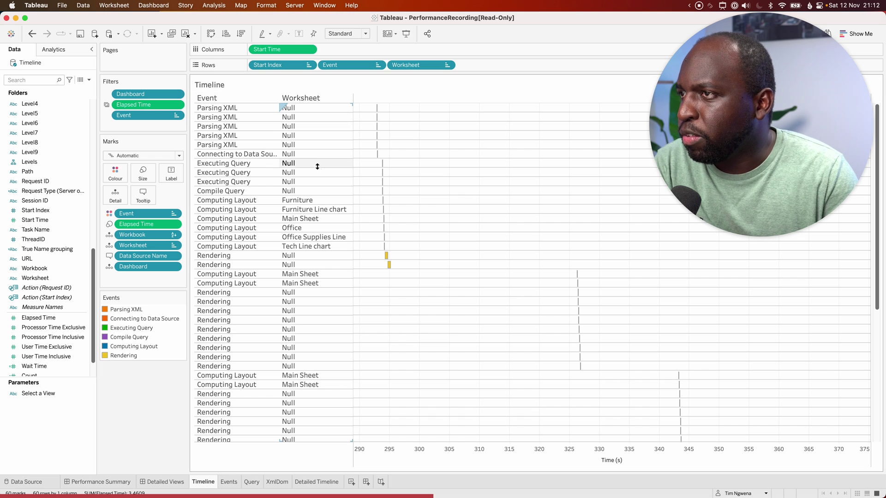
pyautogui.scroll(-5, 316, 175)
pyautogui.scroll(5, 316, 176)
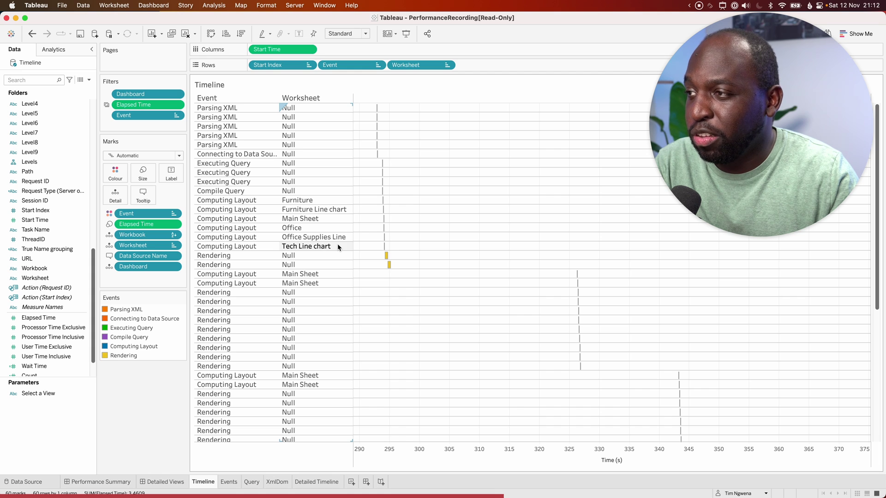
pyautogui.moveTo(386, 241)
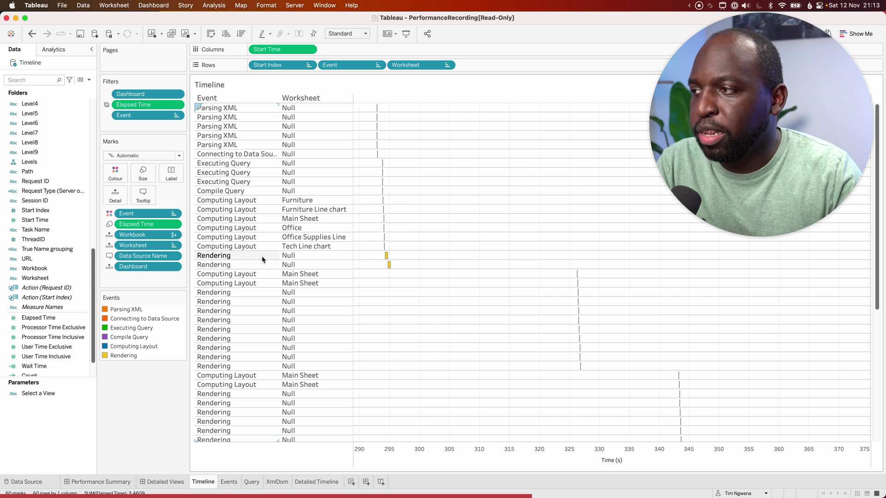
pyautogui.moveTo(389, 266)
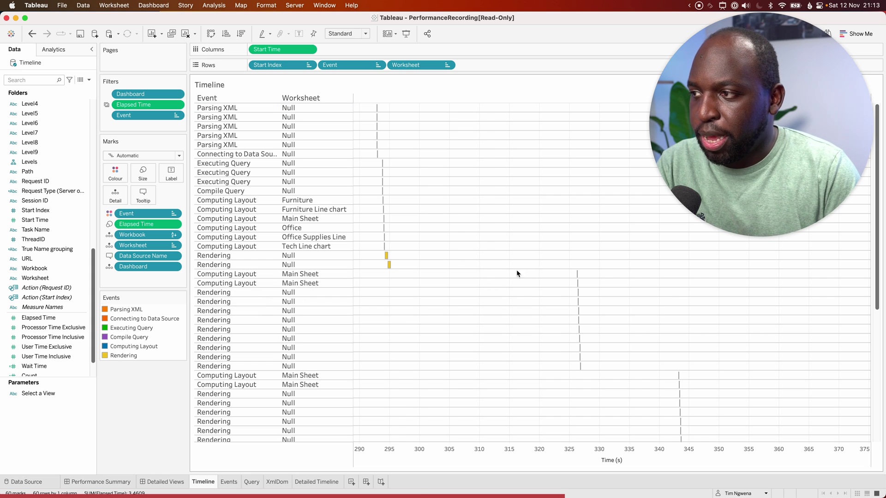
pyautogui.moveTo(583, 314)
pyautogui.moveTo(584, 363)
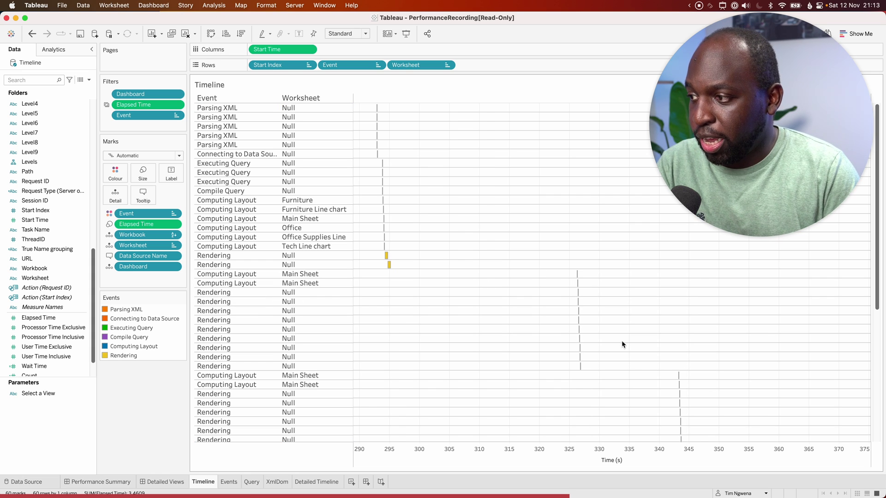
# Scroll through the Timeline rows to compare Computing Layout worksheets with the Null rows
pyautogui.moveTo(876, 208)
pyautogui.mouseDown()
pyautogui.moveTo(884, 396)
pyautogui.moveTo(883, 205)
pyautogui.mouseUp()
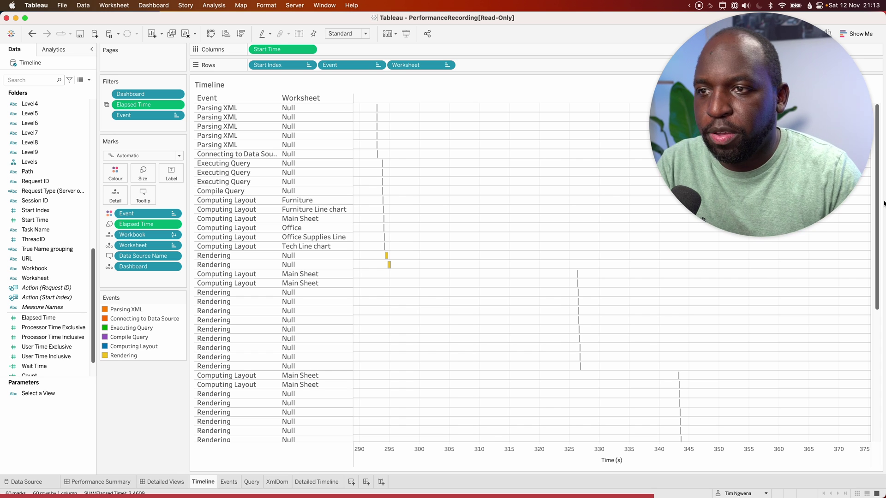
pyautogui.moveTo(877, 194); pyautogui.dragTo(876, 349)
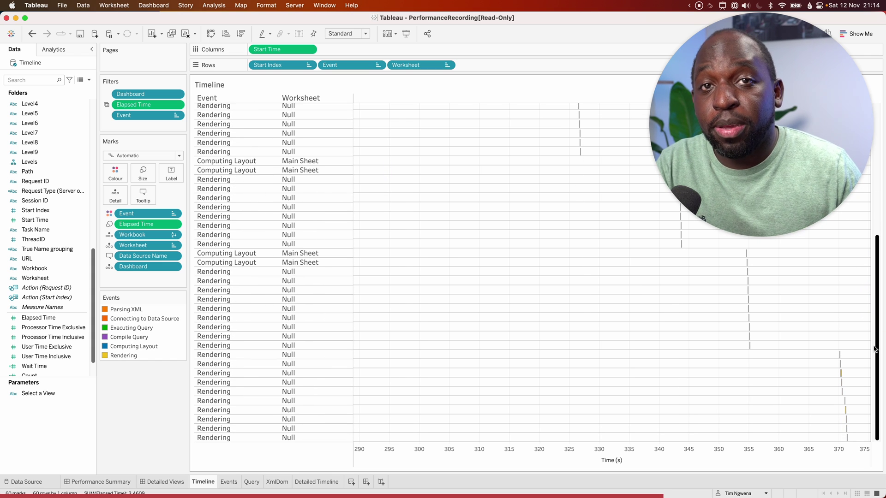
pyautogui.moveTo(875, 349); pyautogui.dragTo(875, 349)
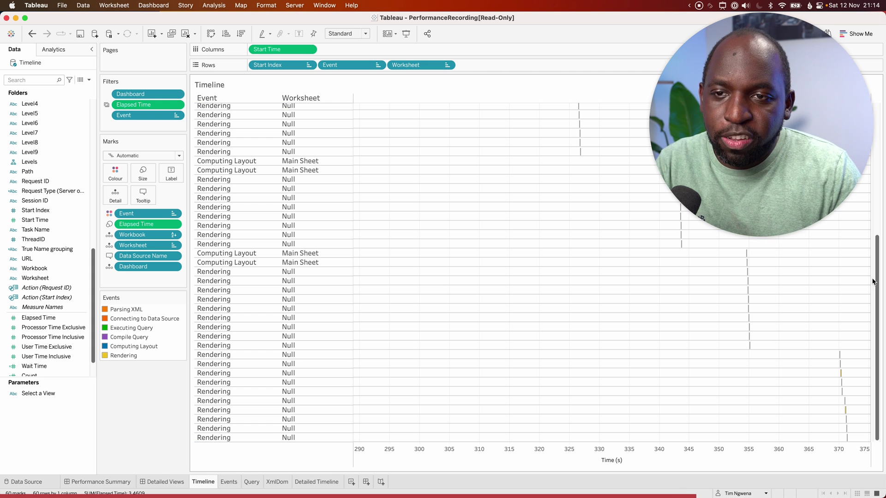
pyautogui.moveTo(878, 277); pyautogui.dragTo(854, 118)
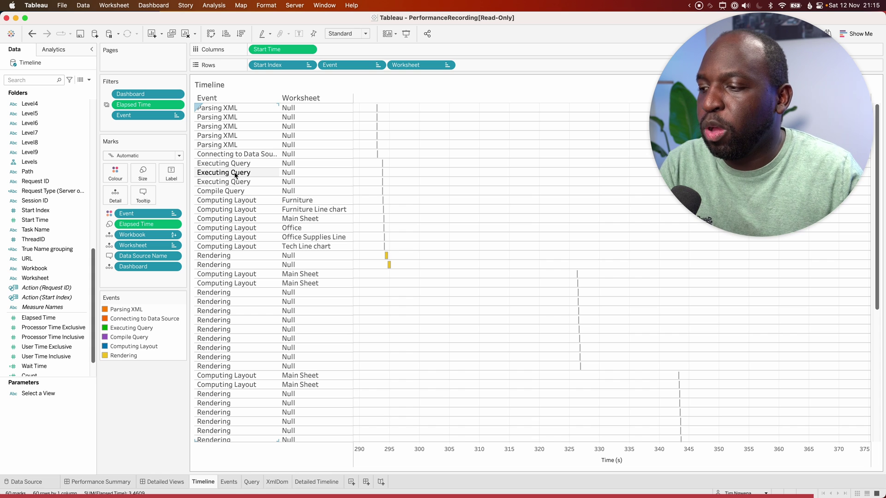
# In the Performance Summary, select an Executing Query bar under Events Sorted by Time to reveal its query text
pyautogui.click(221, 484)
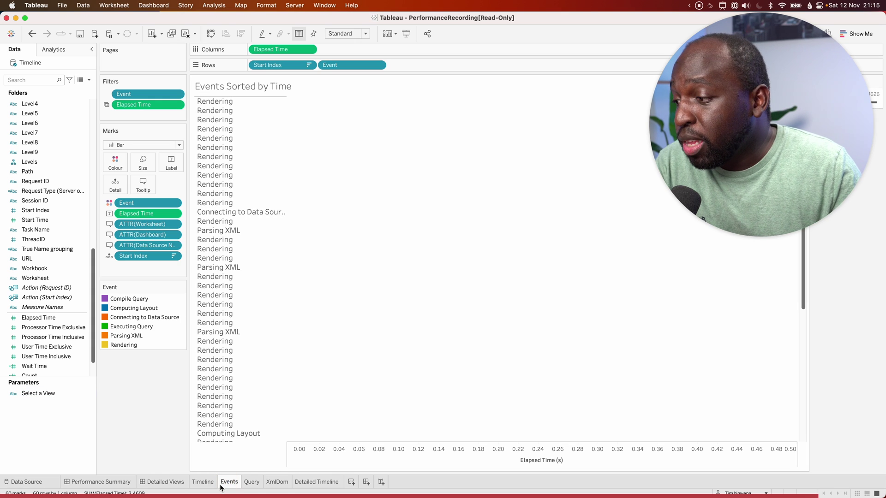
pyautogui.click(101, 482)
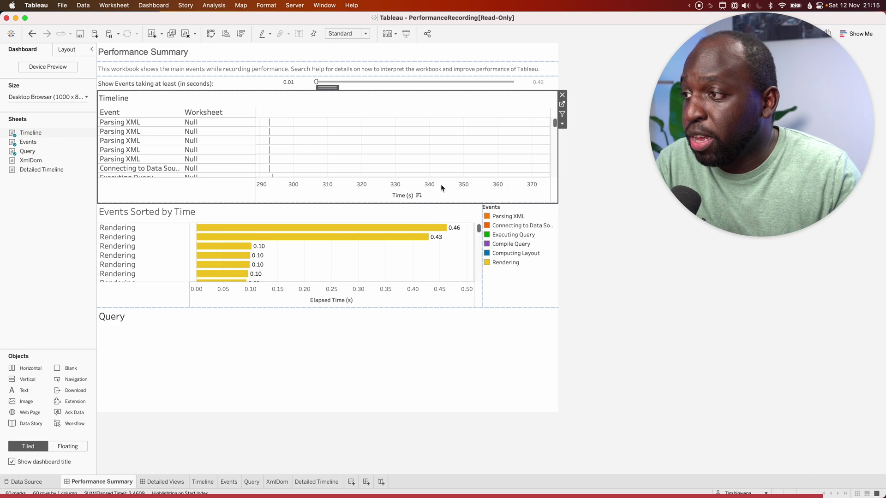
pyautogui.moveTo(479, 228); pyautogui.dragTo(478, 275)
pyautogui.click(201, 255)
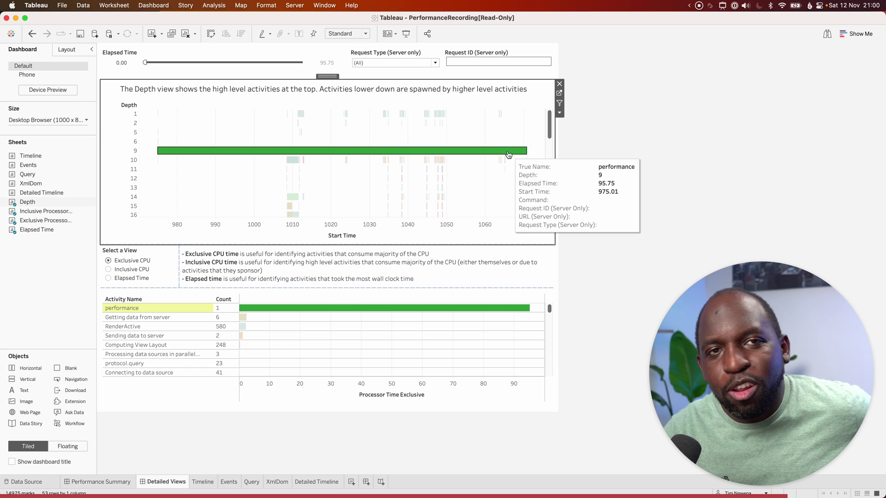
# Deselect the performance bar and the Depth view selection so all Detailed Views marks show at full colour
pyautogui.click(508, 154)
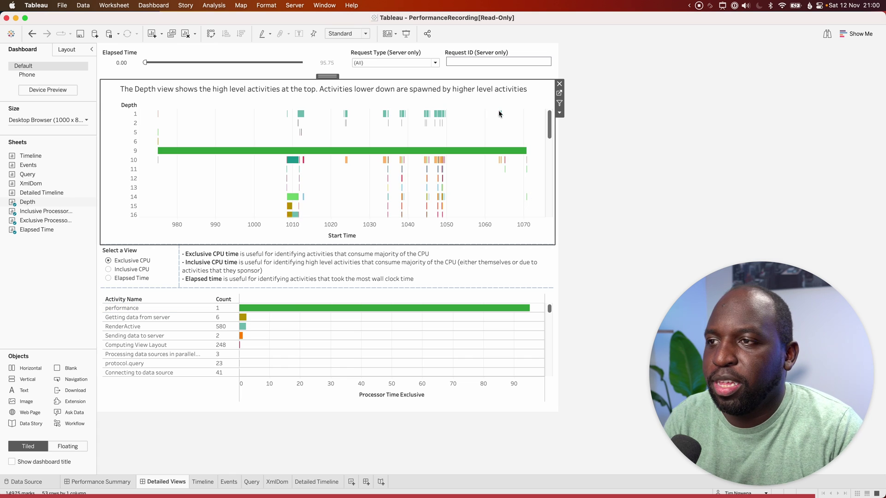
pyautogui.click(706, 142)
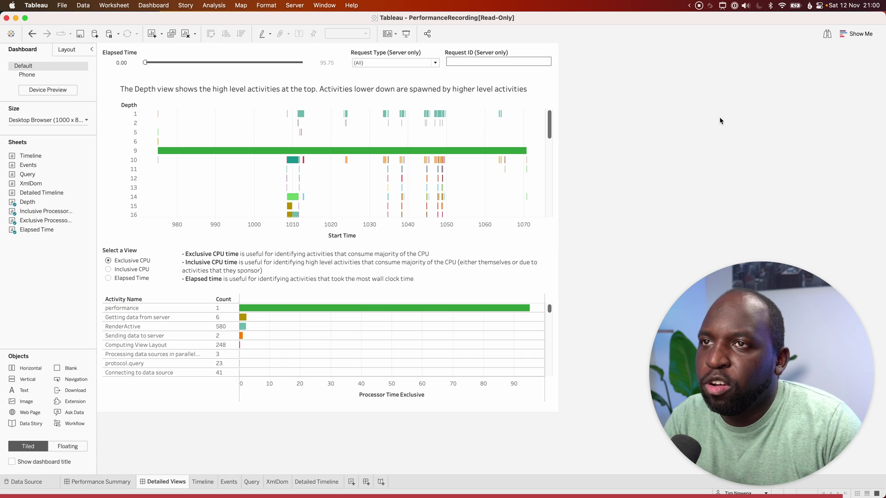